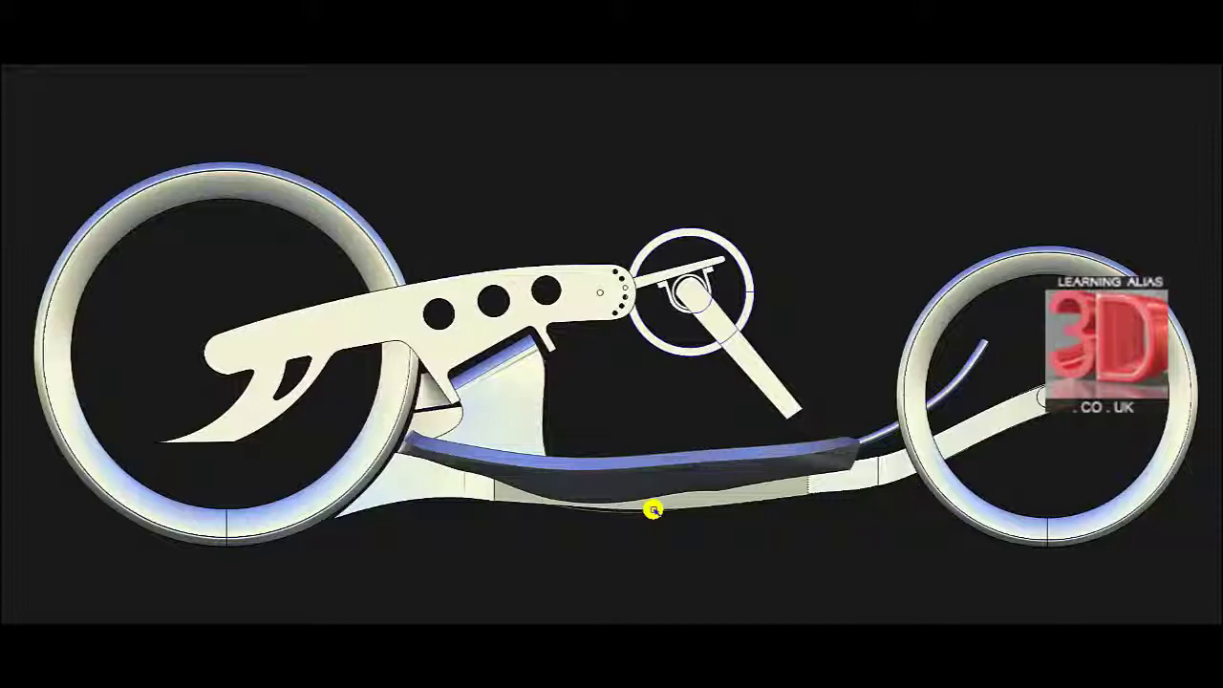
- Switch from the side view to perspective and examine the whole handcycle, including the underside of the seat and frame
alt+shift+right_drag(680, 495, 666, 513)
mouse_move(666, 513)
alt+shift+middle_down()
mouse_move(715, 518)
mouse_move(666, 499)
alt+shift+middle_up()
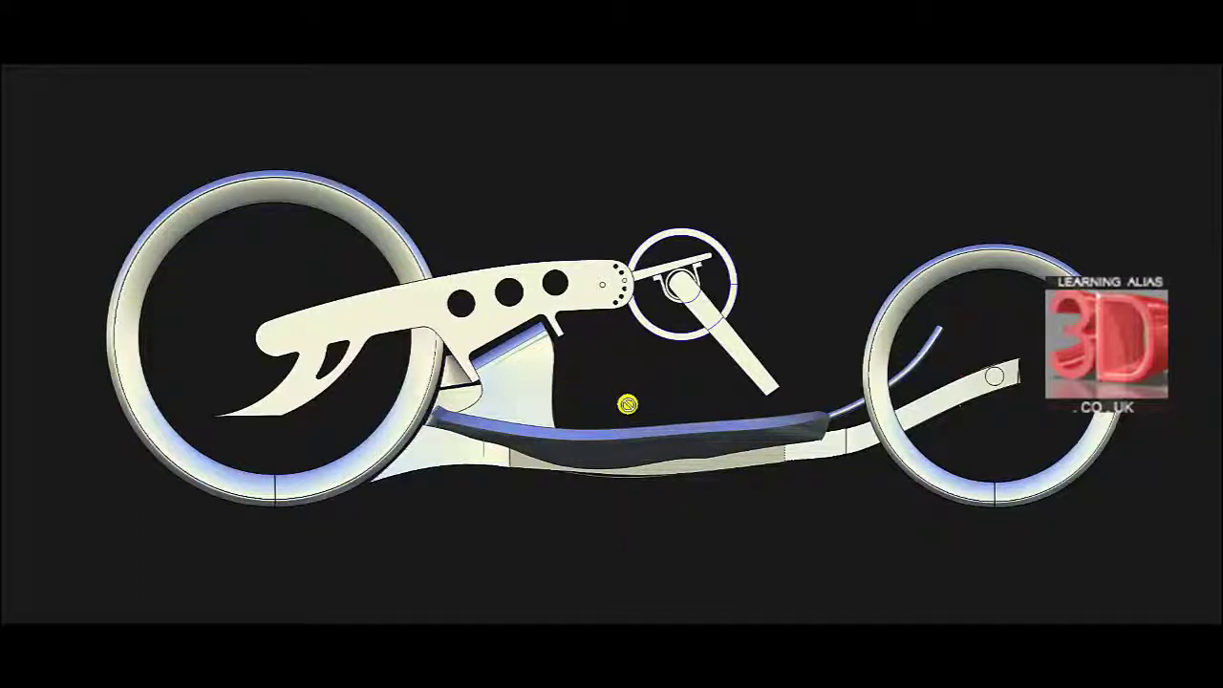
key(F8)
alt+shift+drag(710, 413, 710, 404)
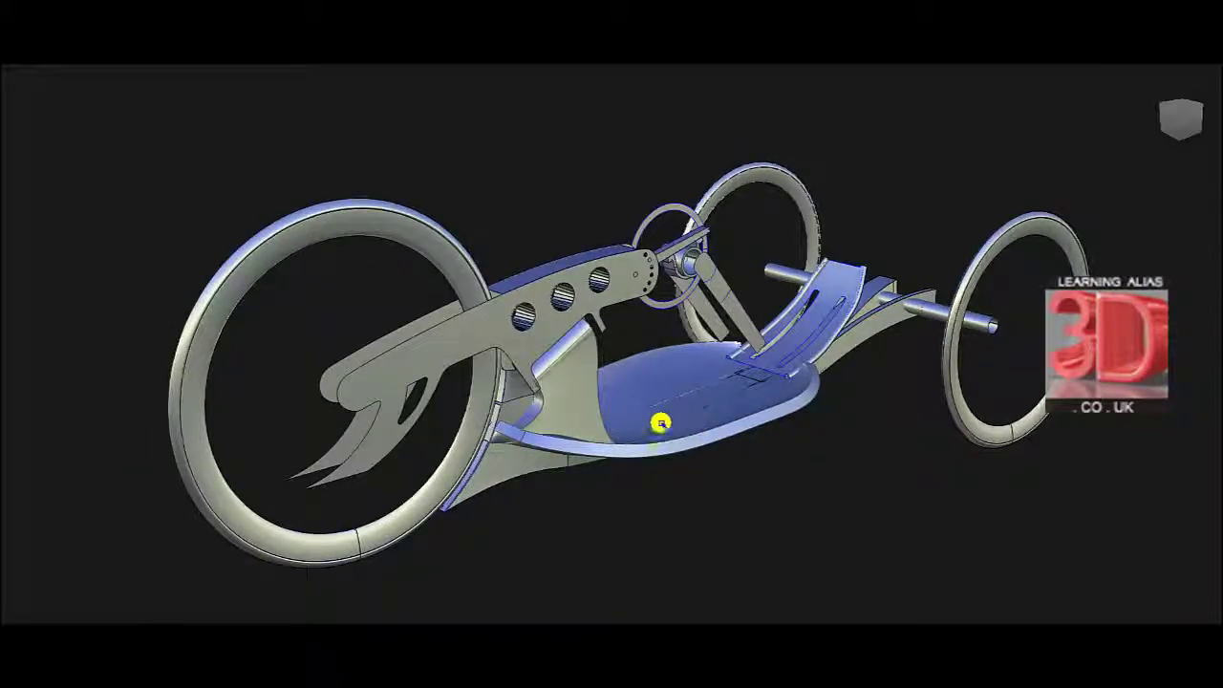
alt+shift+drag(729, 448, 733, 378)
alt+shift+drag(674, 324, 692, 392)
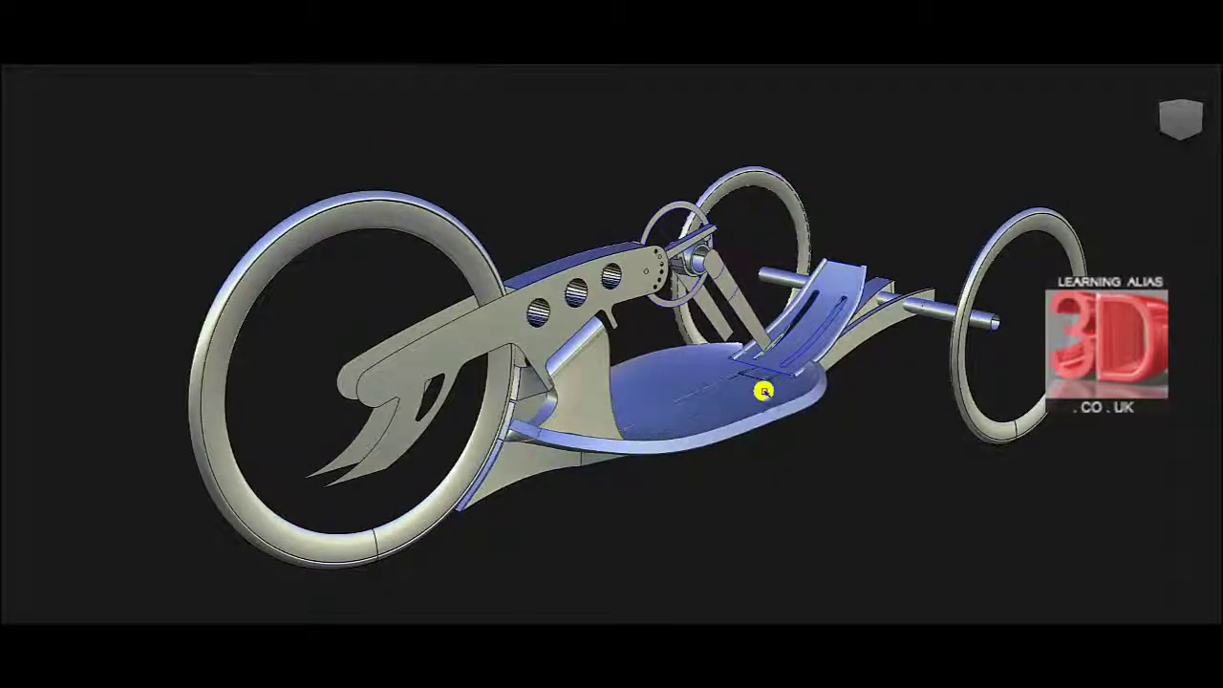
alt+shift+drag(770, 420, 693, 331)
alt+shift+drag(726, 429, 649, 249)
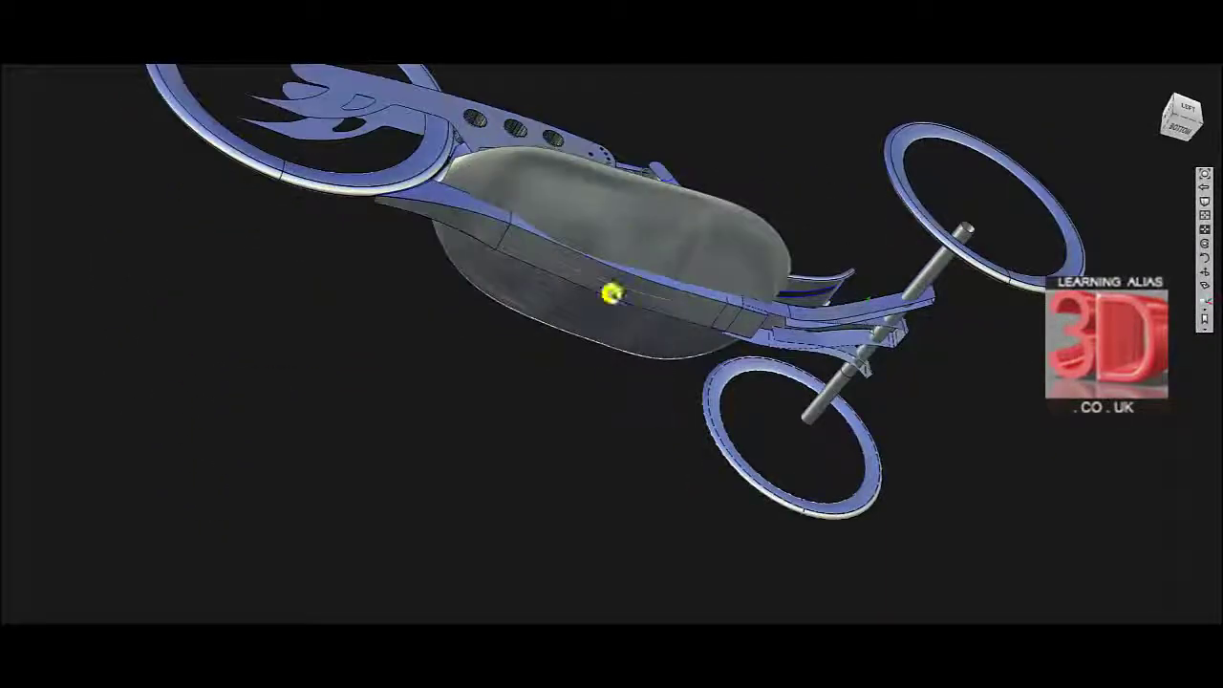
alt+shift+middle_drag(598, 185, 582, 391)
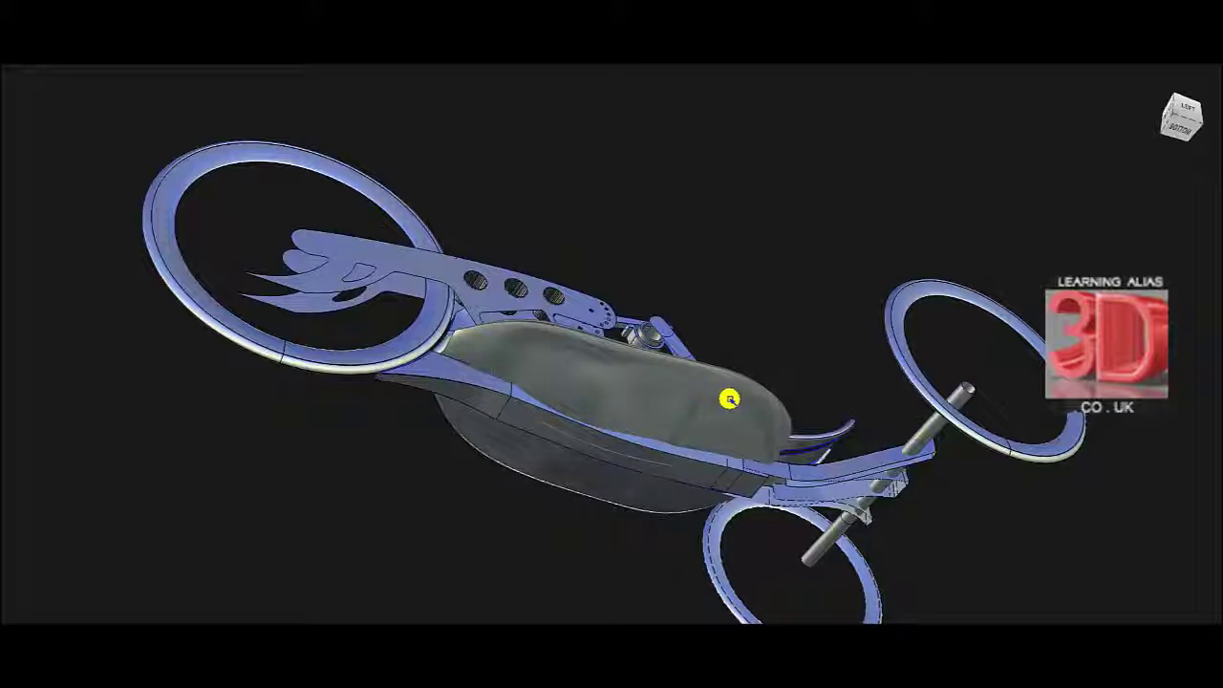
alt+shift+drag(717, 387, 683, 539)
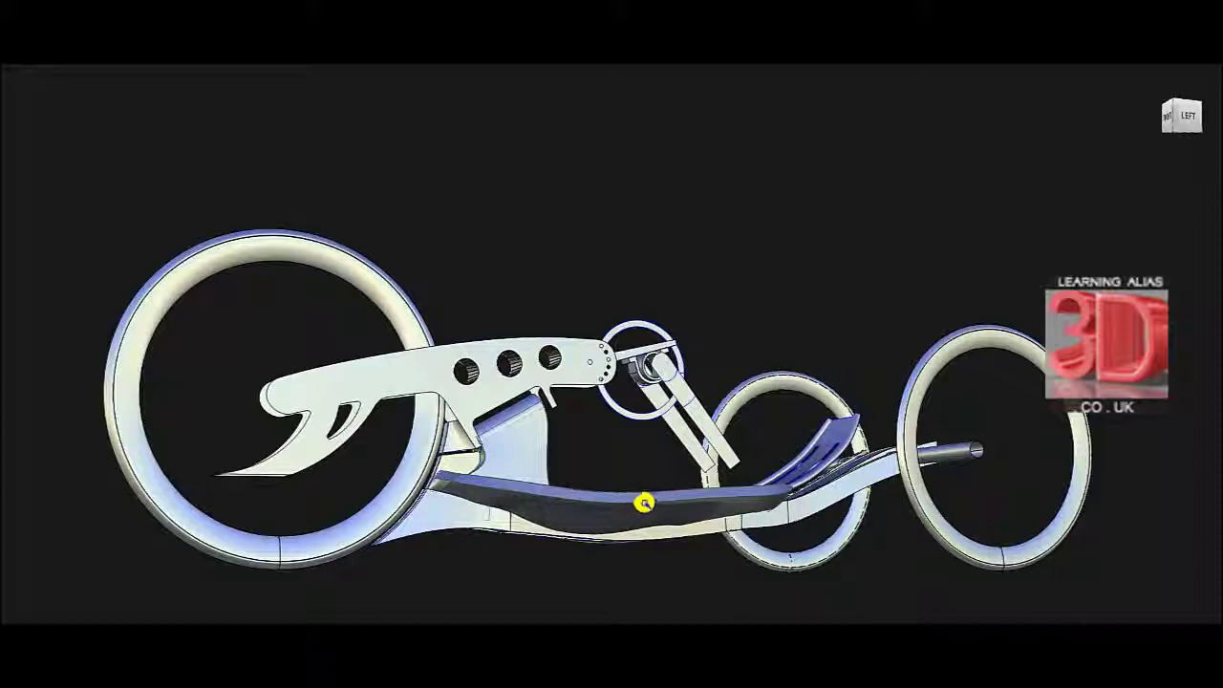
- Examine the rear body with its flared fin, the rear wheel and the curled front of the seat from the side and above
alt+shift+middle_drag(654, 503, 666, 450)
alt+shift+drag(666, 453, 655, 473)
alt+shift+right_drag(614, 477, 620, 478)
alt+shift+middle_drag(650, 459, 720, 445)
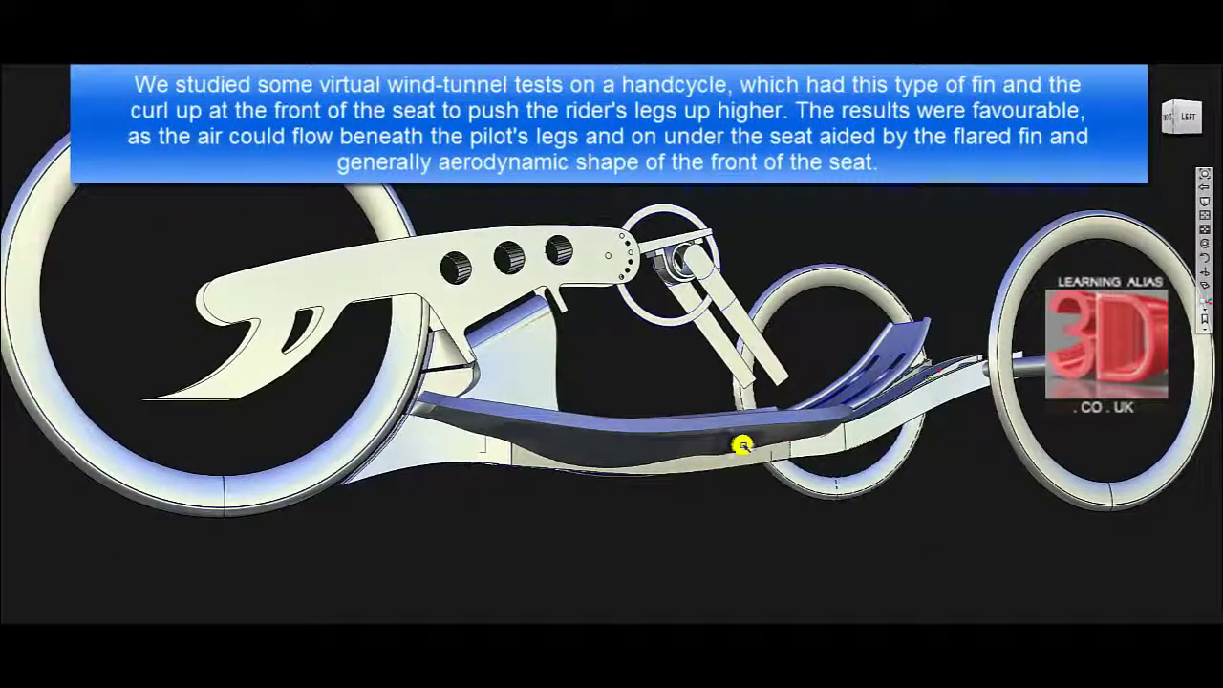
alt+shift+drag(526, 429, 631, 468)
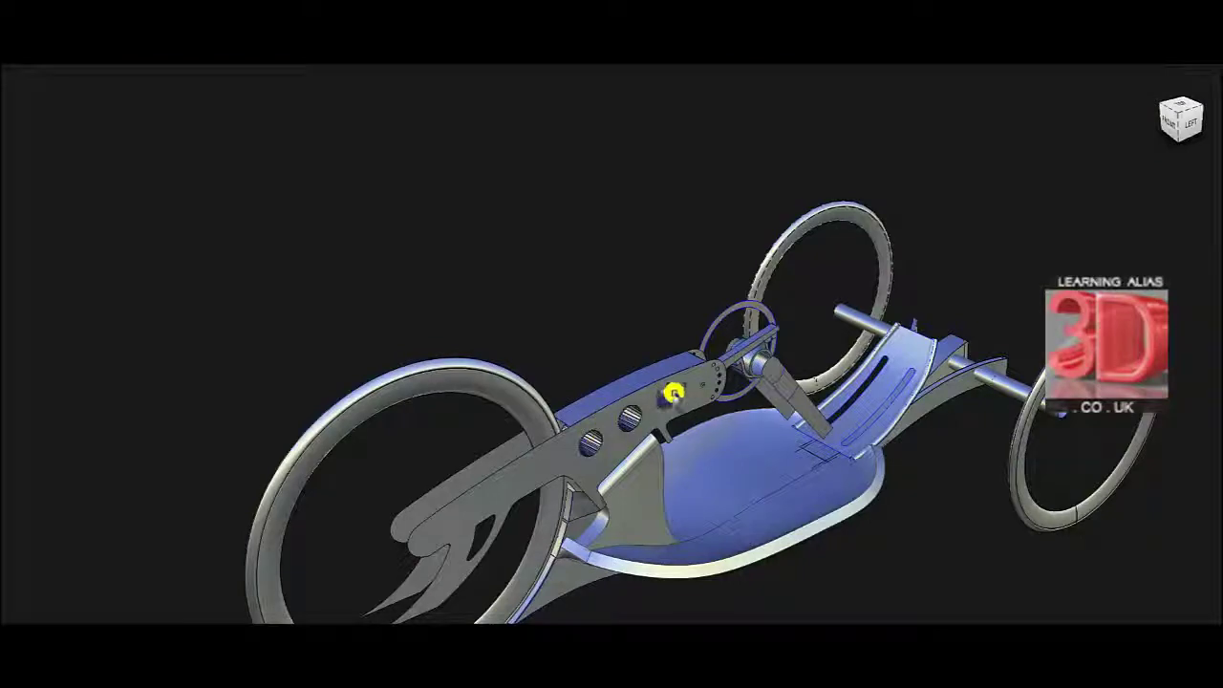
alt+shift+middle_drag(726, 430, 696, 382)
alt+shift+drag(694, 407, 518, 390)
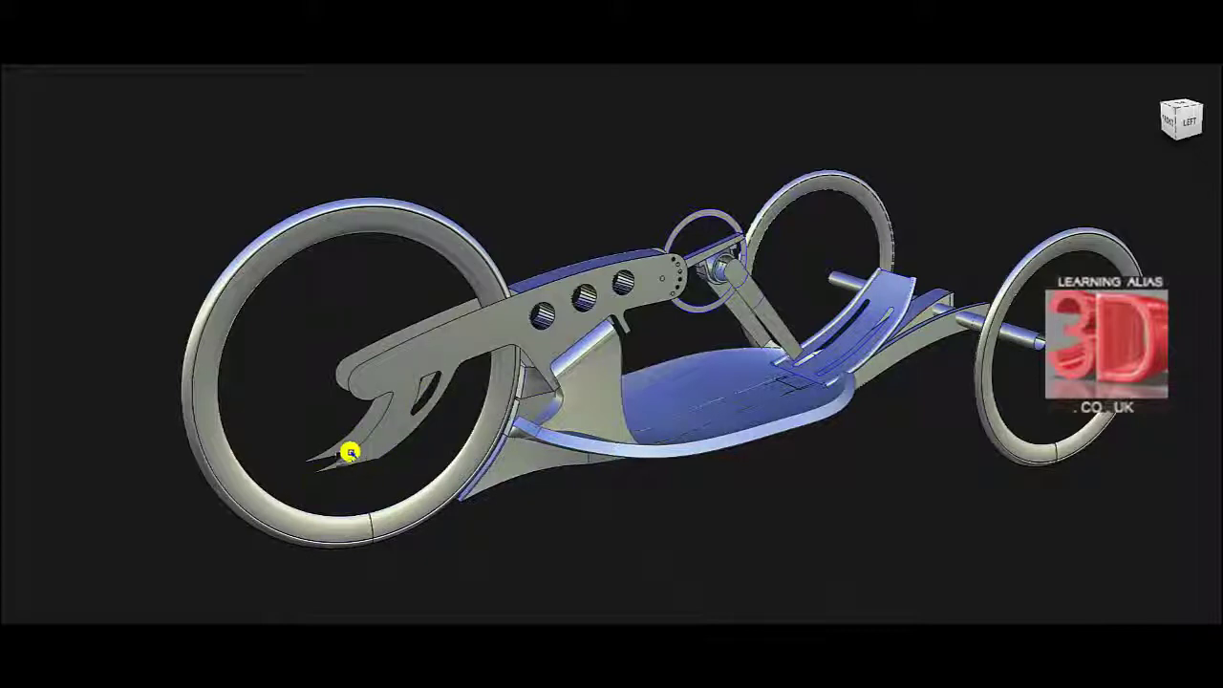
alt+shift+drag(672, 494, 654, 485)
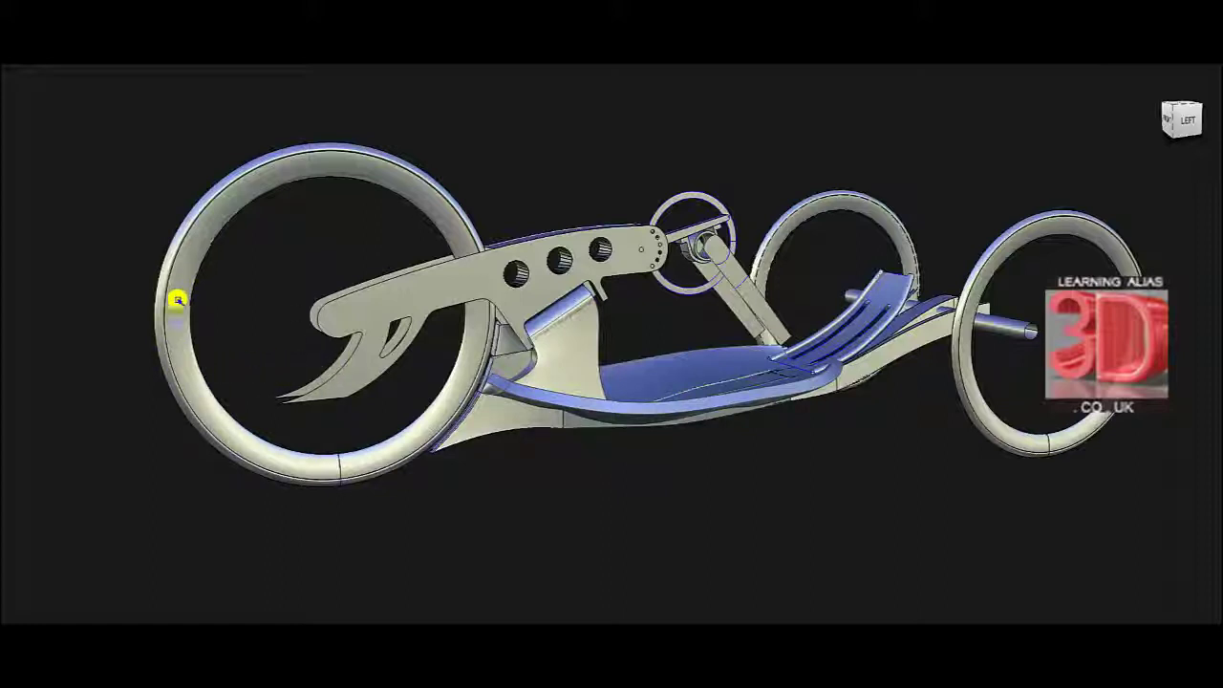
- Examine the front axle, its support brackets, the front wheels and the slotted leg rest from the front, side and above
alt+shift+middle_drag(929, 427, 906, 450)
alt+shift+drag(907, 450, 813, 462)
alt+shift+middle_drag(872, 445, 732, 464)
alt+shift+drag(809, 465, 628, 415)
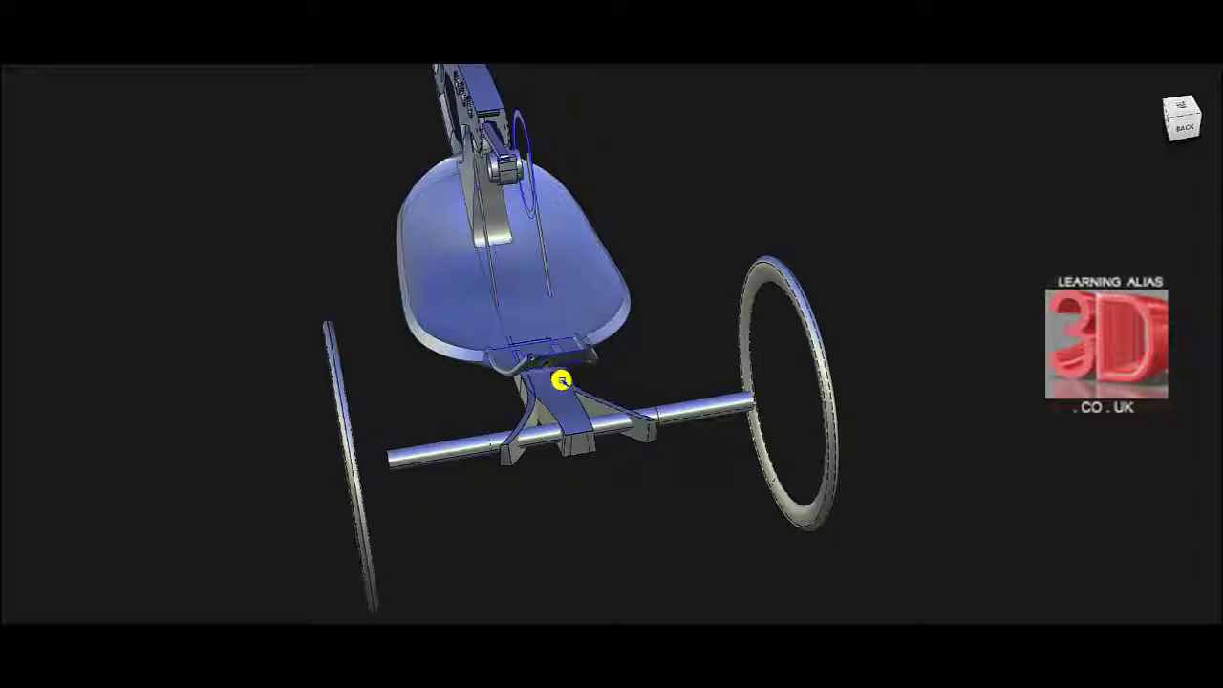
alt+shift+drag(556, 450, 736, 435)
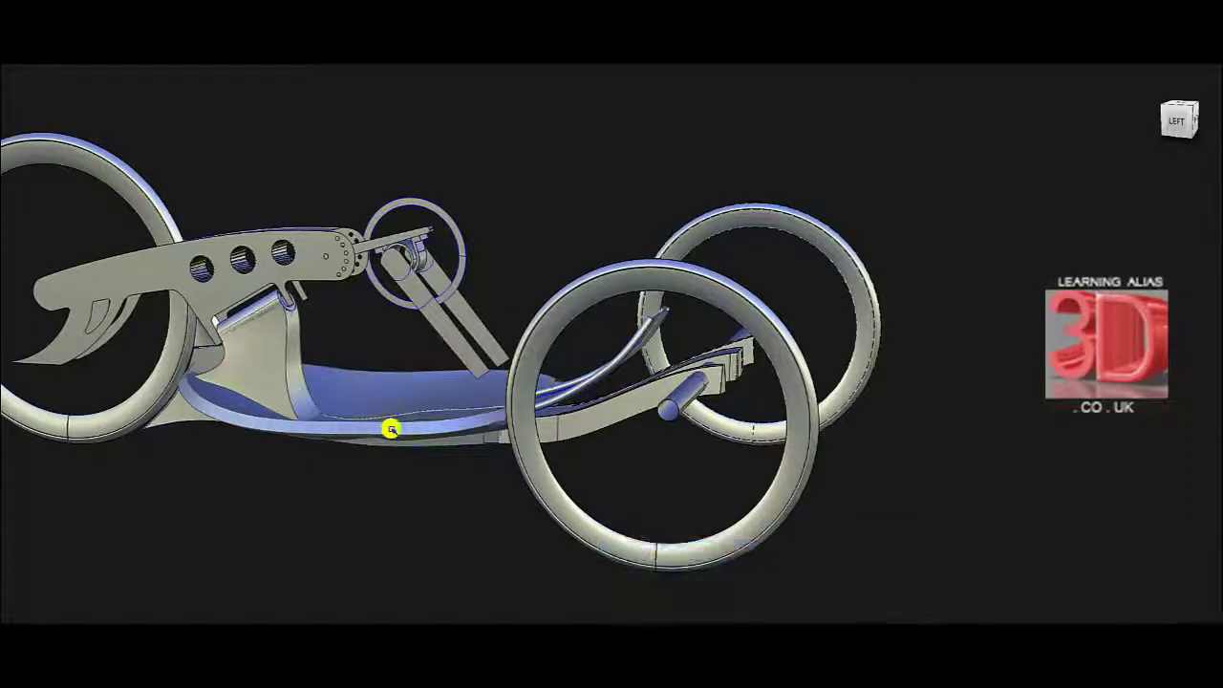
alt+shift+drag(824, 325, 807, 402)
alt+shift+drag(679, 385, 642, 372)
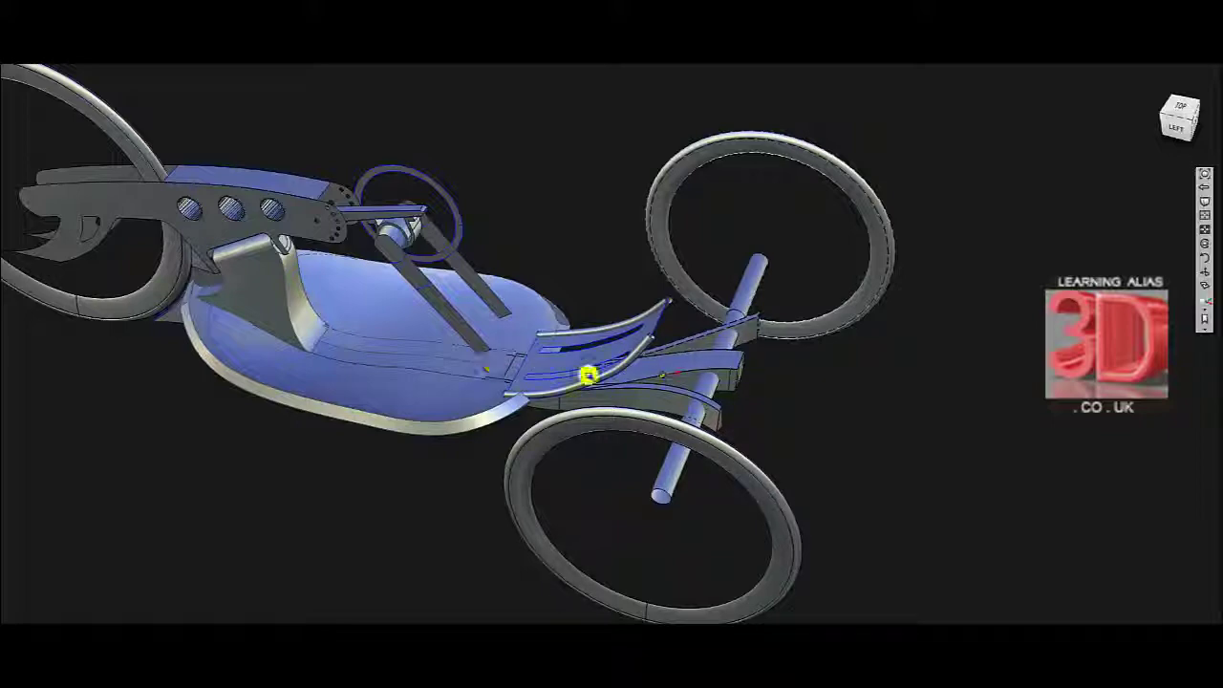
alt+shift+drag(616, 372, 537, 379)
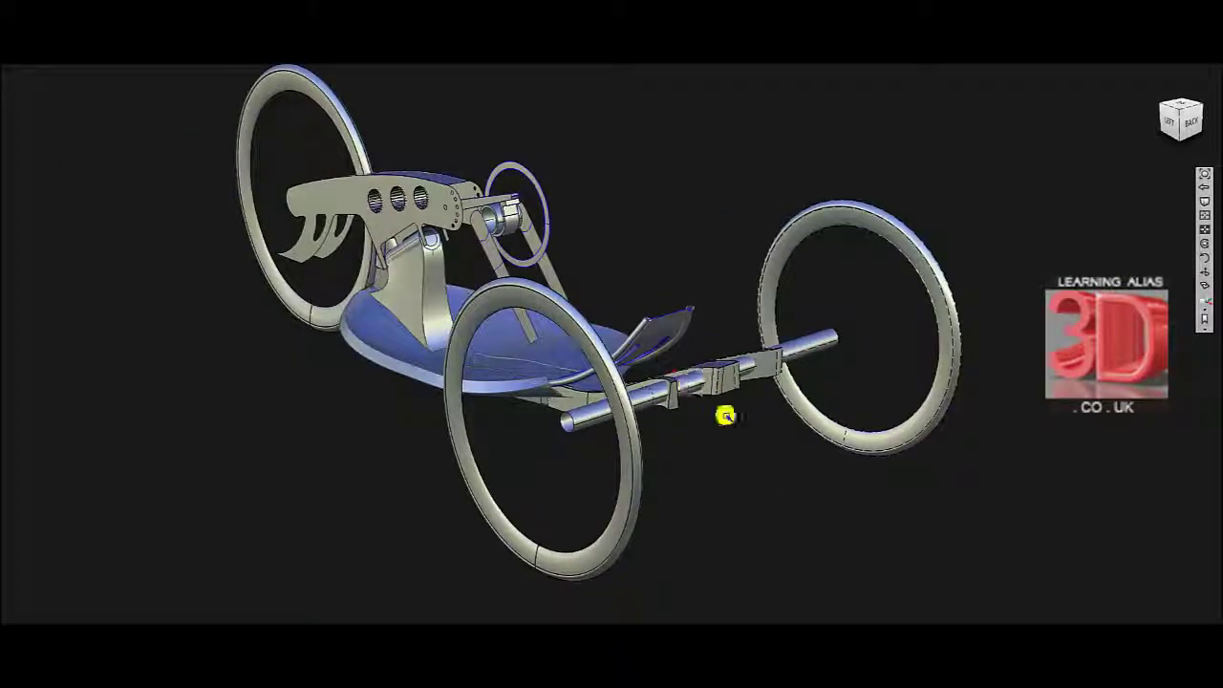
alt+shift+drag(669, 368, 532, 308)
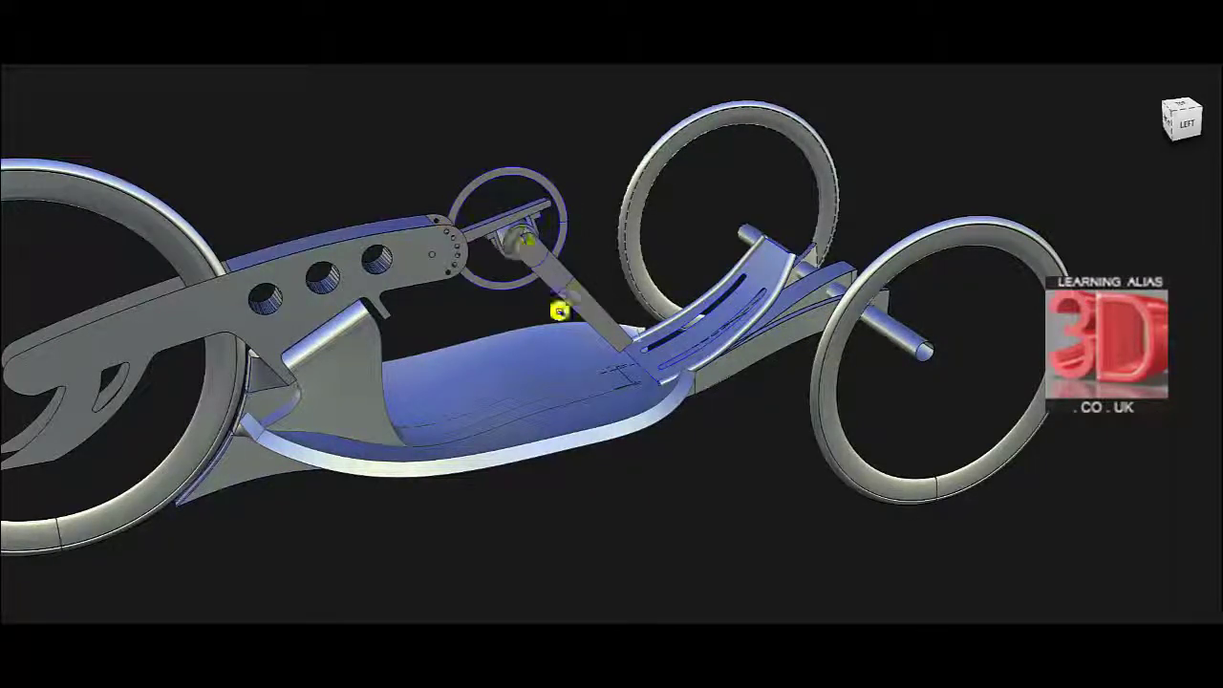
- Examine the crank assembly and the overall proportions of the handcycle from several perspective angles, near and far
alt+shift+drag(561, 305, 532, 270)
alt+shift+drag(579, 221, 672, 309)
alt+shift+right_drag(672, 309, 709, 320)
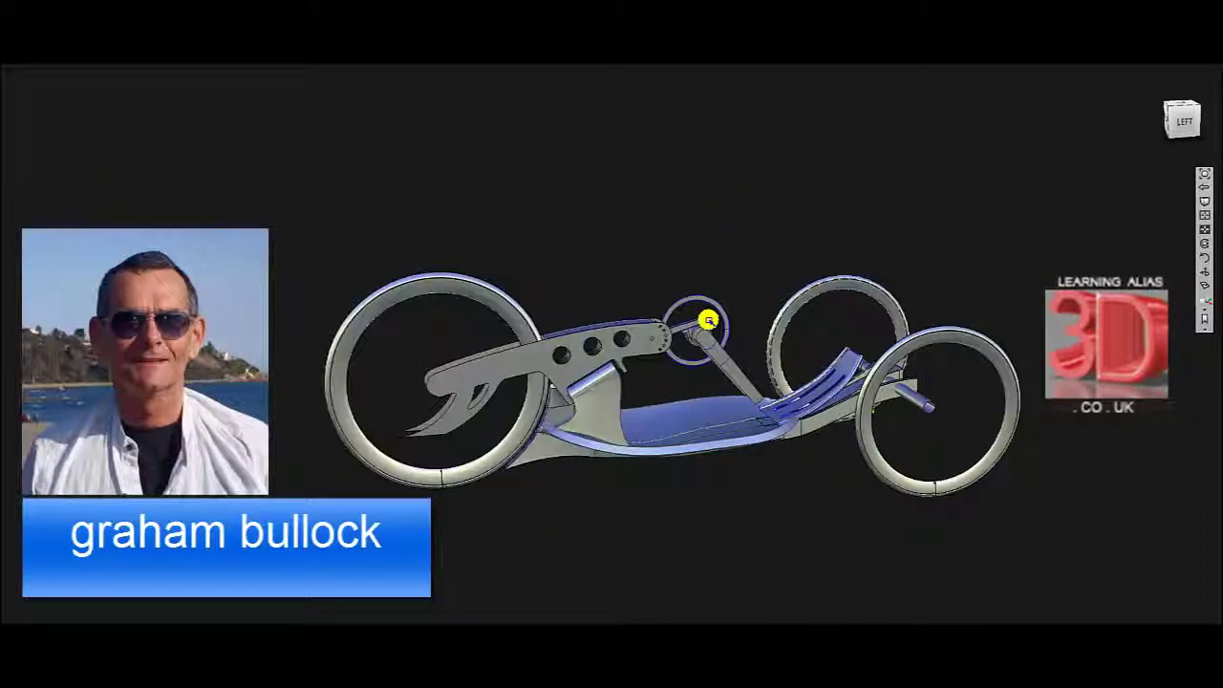
alt+shift+drag(544, 363, 675, 465)
alt+shift+right_drag(674, 465, 707, 457)
alt+shift+drag(707, 457, 837, 424)
alt+shift+drag(820, 320, 845, 222)
alt+shift+drag(525, 314, 675, 427)
mouse_move(654, 438)
alt+shift+right_down()
mouse_move(678, 434)
mouse_move(658, 436)
alt+shift+right_up()
alt+shift+middle_drag(658, 434, 734, 426)
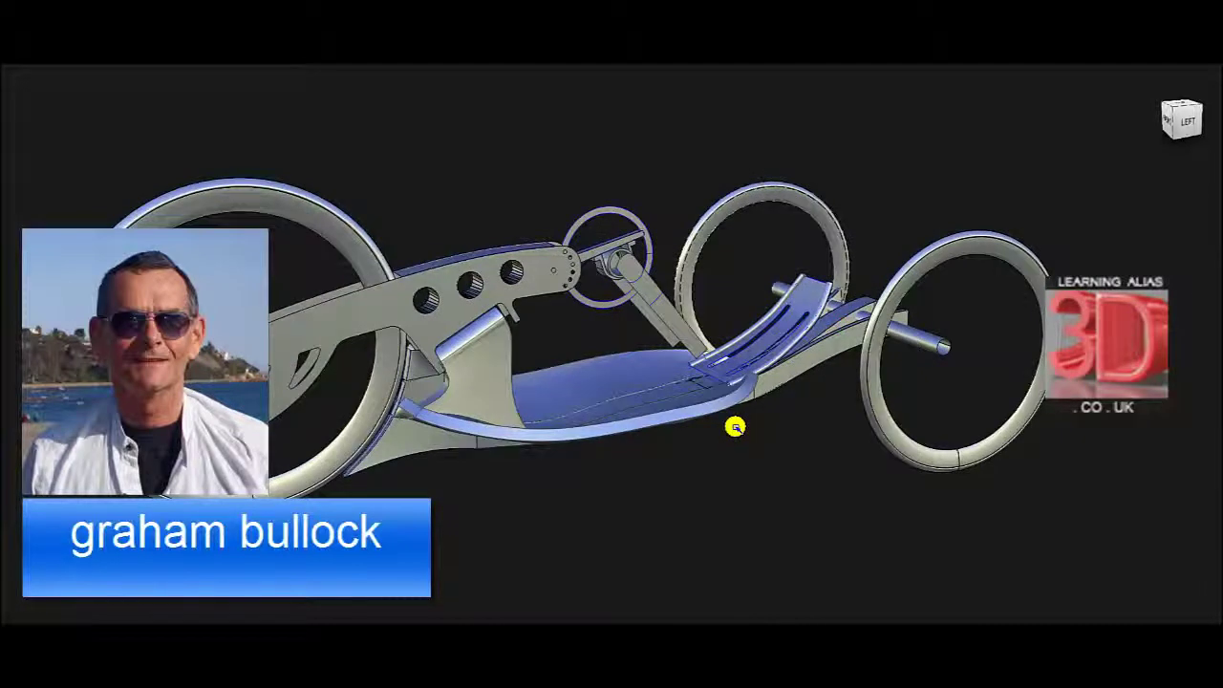